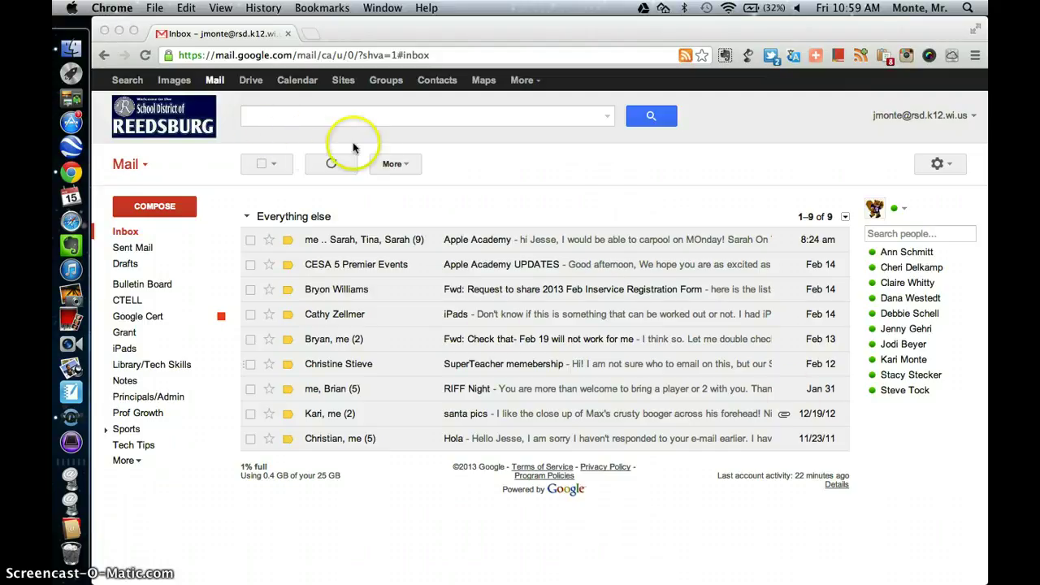
From the My Drive file list, create a new Google Slides presentation.
{"action": "left_click", "coordinate": [251, 81]}
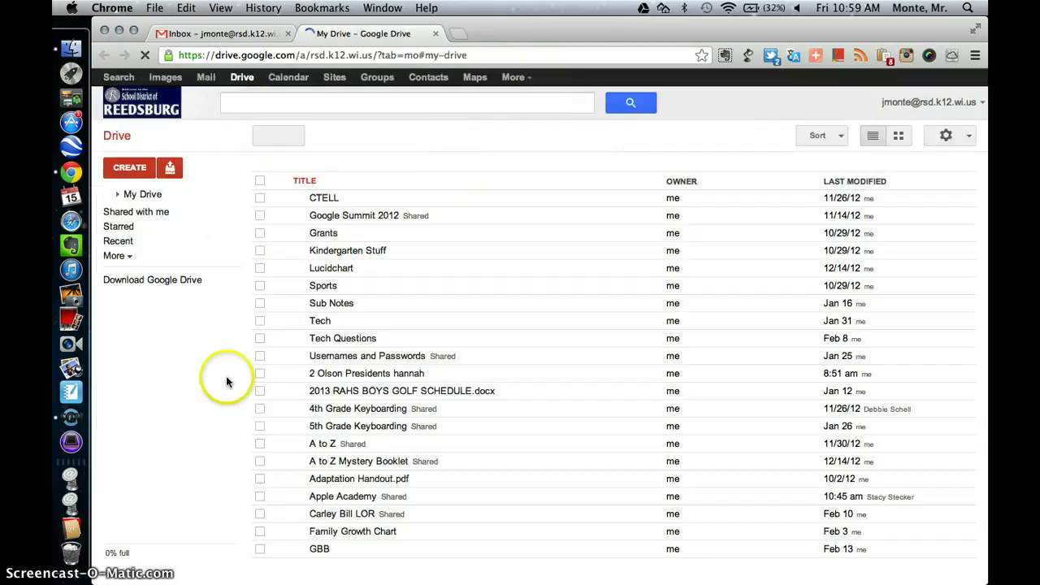
{"action": "left_click", "coordinate": [123, 169]}
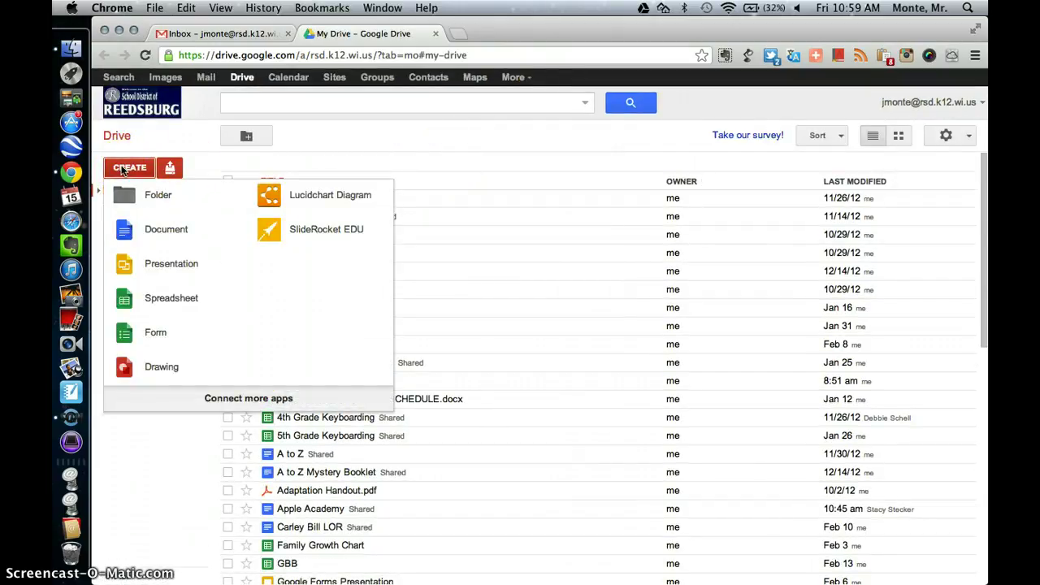
{"action": "left_click", "coordinate": [155, 268]}
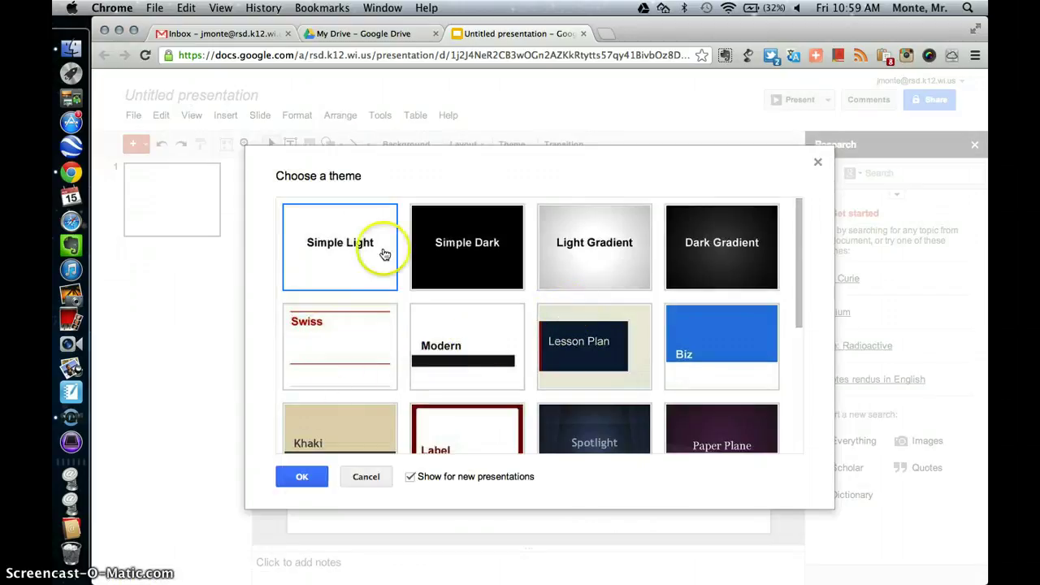
Accept the Simple Light theme and delete the title and subtitle placeholders from the first slide.
{"action": "left_click", "coordinate": [301, 477]}
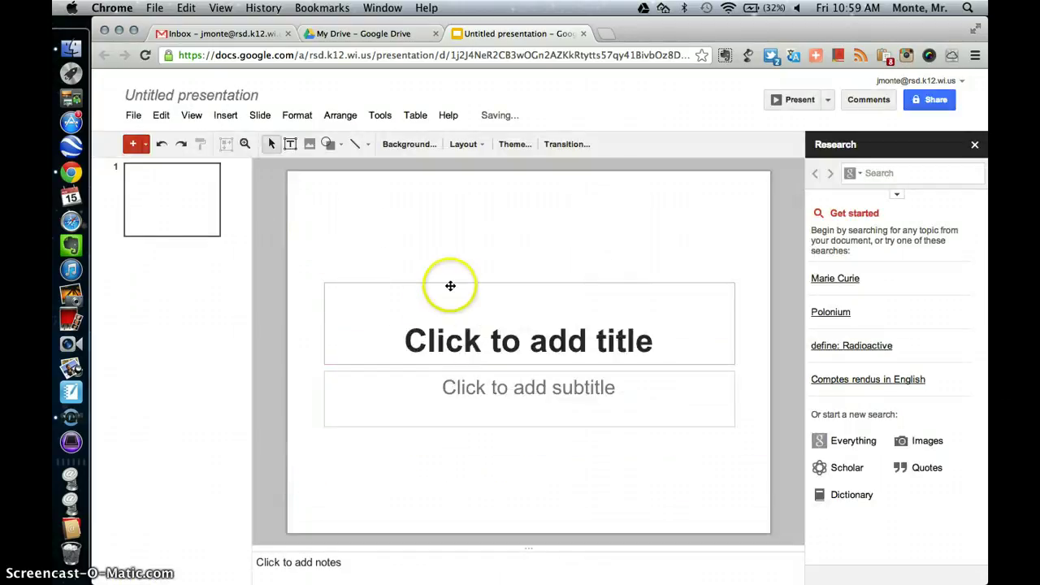
{"action": "left_click", "coordinate": [431, 283]}
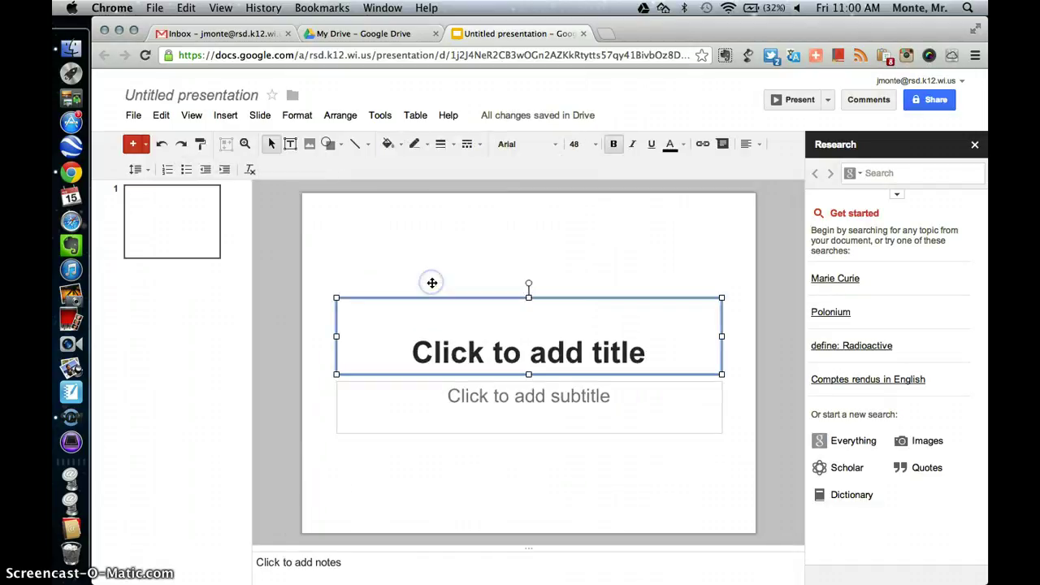
{"action": "key", "text": "BackSpace"}
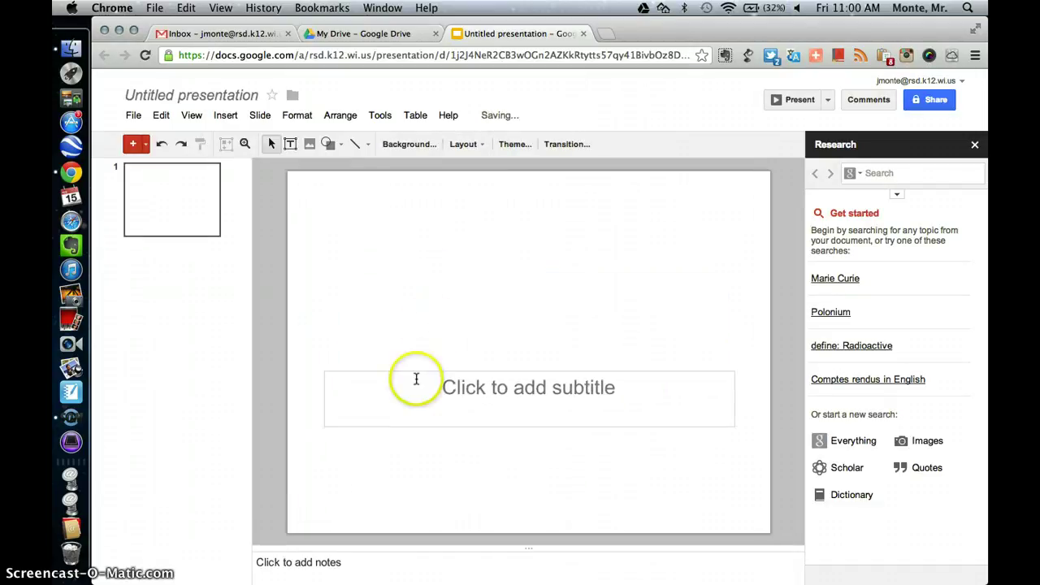
{"action": "left_click", "coordinate": [415, 371]}
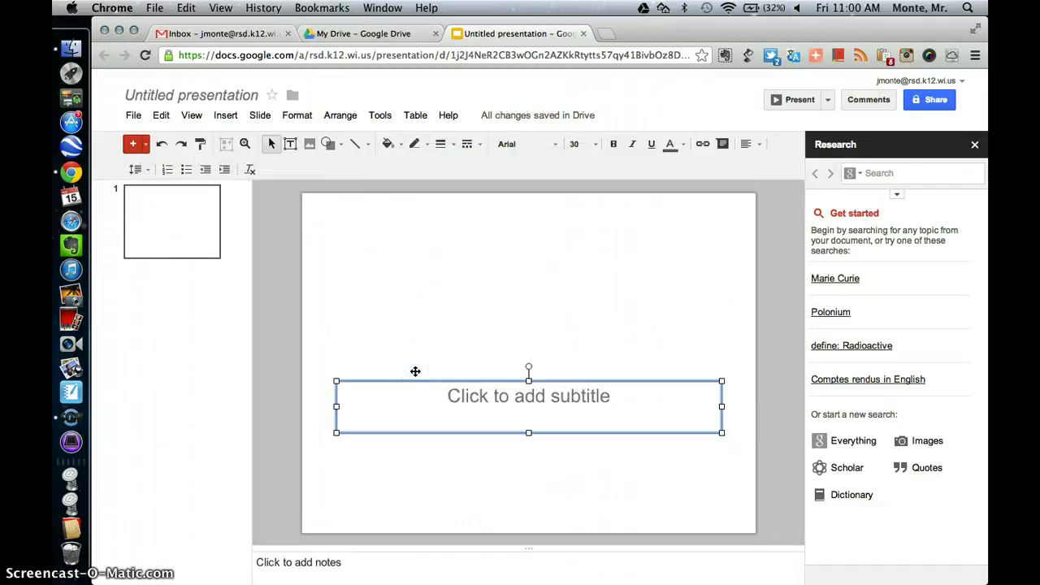
{"action": "key", "text": "BackSpace"}
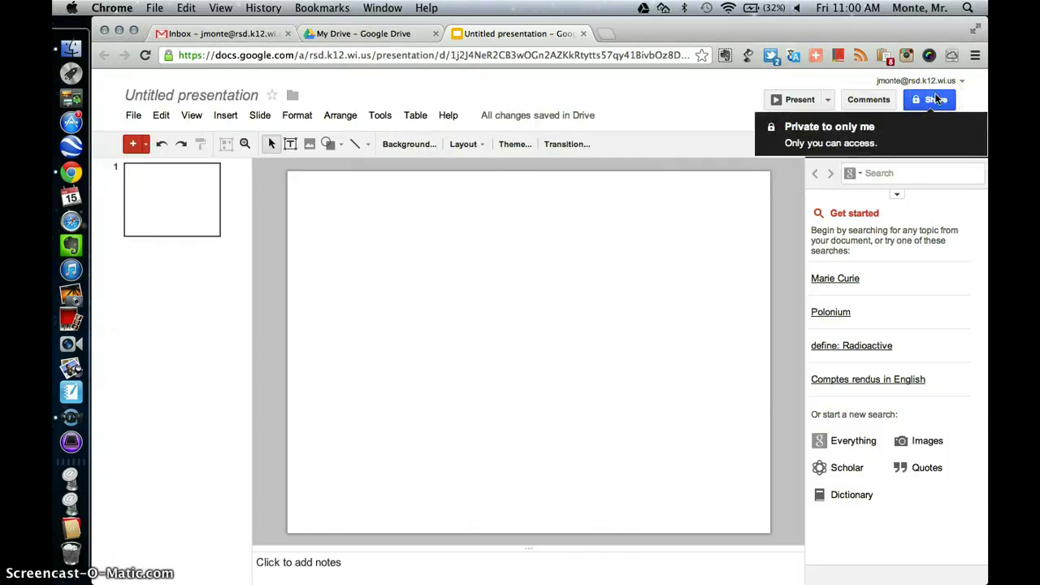
Name the presentation 'Moon Presentation' when prompted before sharing.
{"action": "left_click", "coordinate": [934, 97]}
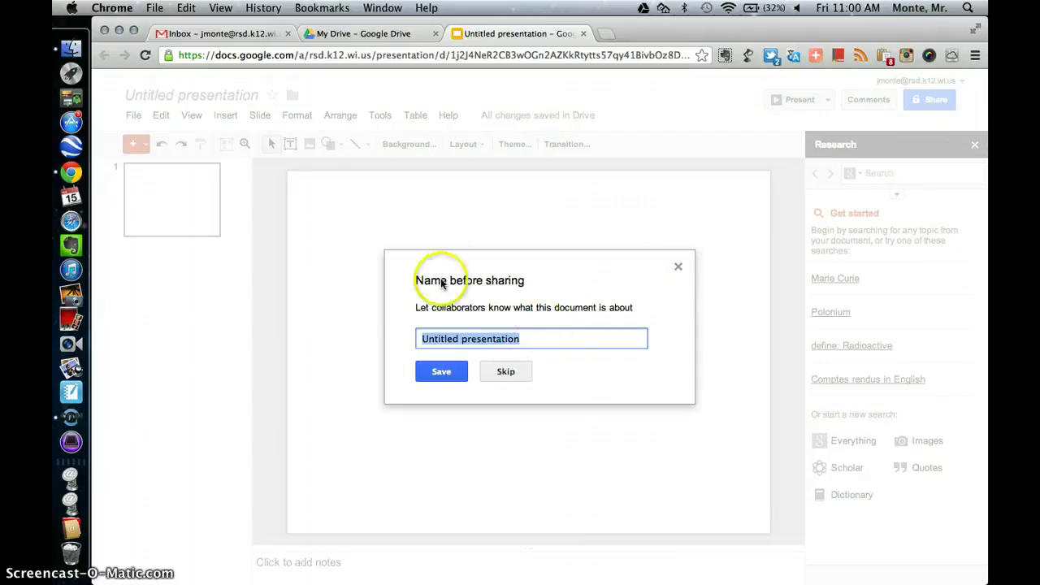
{"action": "type", "text": "Moo"}
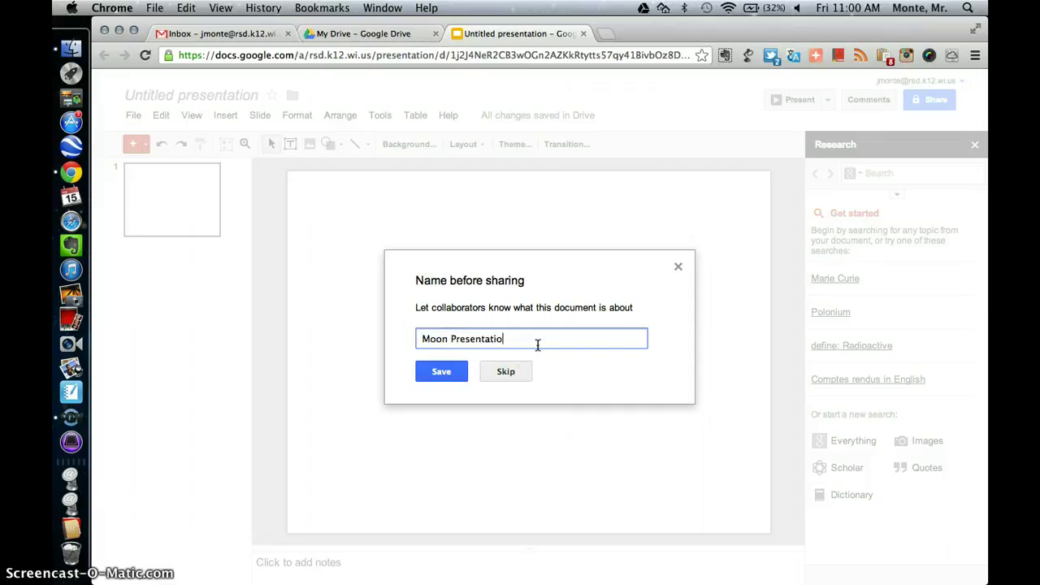
{"action": "left_click", "coordinate": [441, 371]}
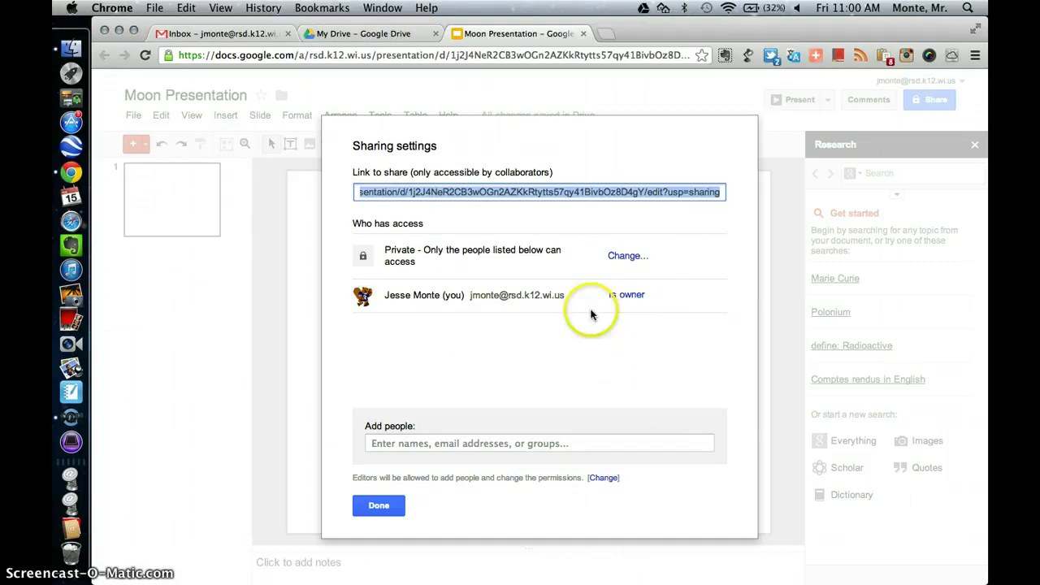
Keep the presentation's visibility Private and add a colleague under Add people.
{"action": "left_click", "coordinate": [628, 256]}
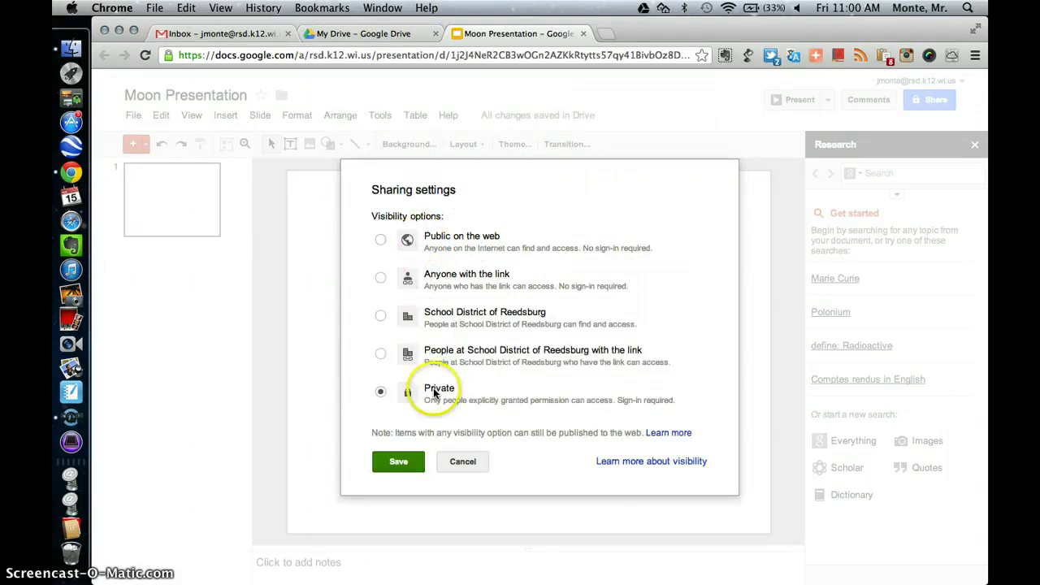
{"action": "left_click", "coordinate": [398, 462]}
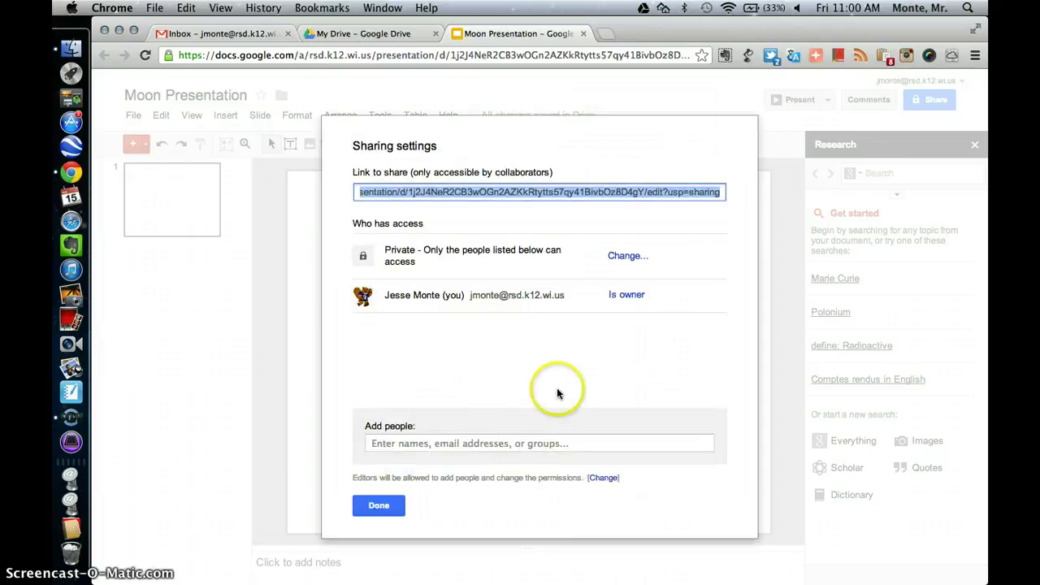
{"action": "left_click", "coordinate": [427, 442]}
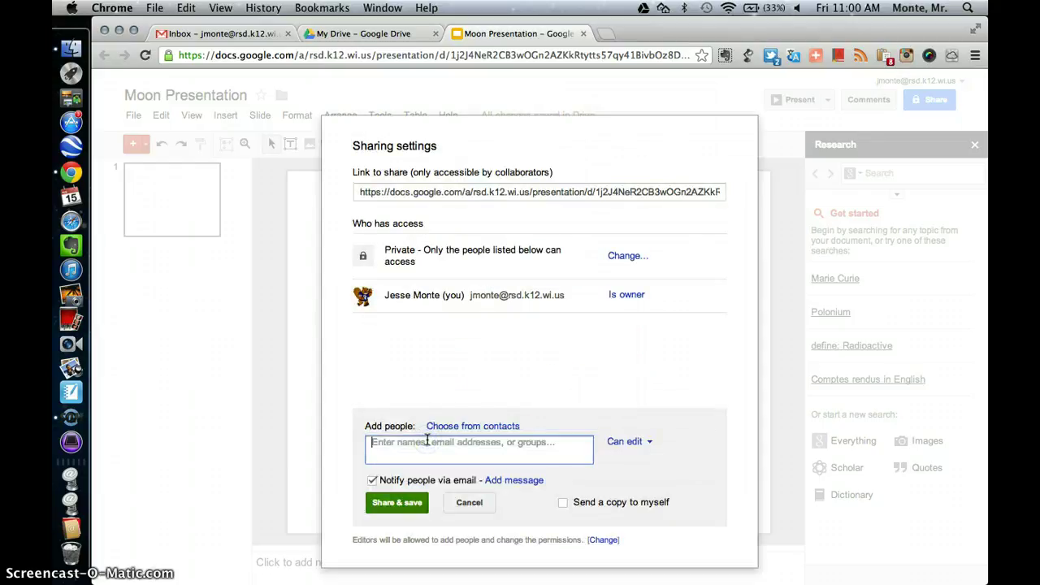
{"action": "type", "text": "kmo"}
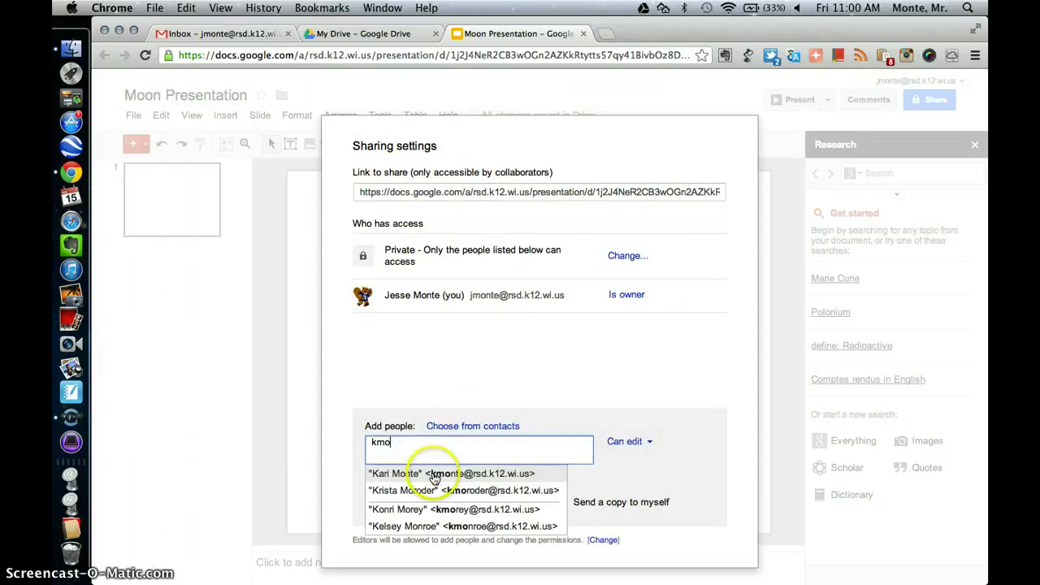
{"action": "left_click", "coordinate": [435, 474]}
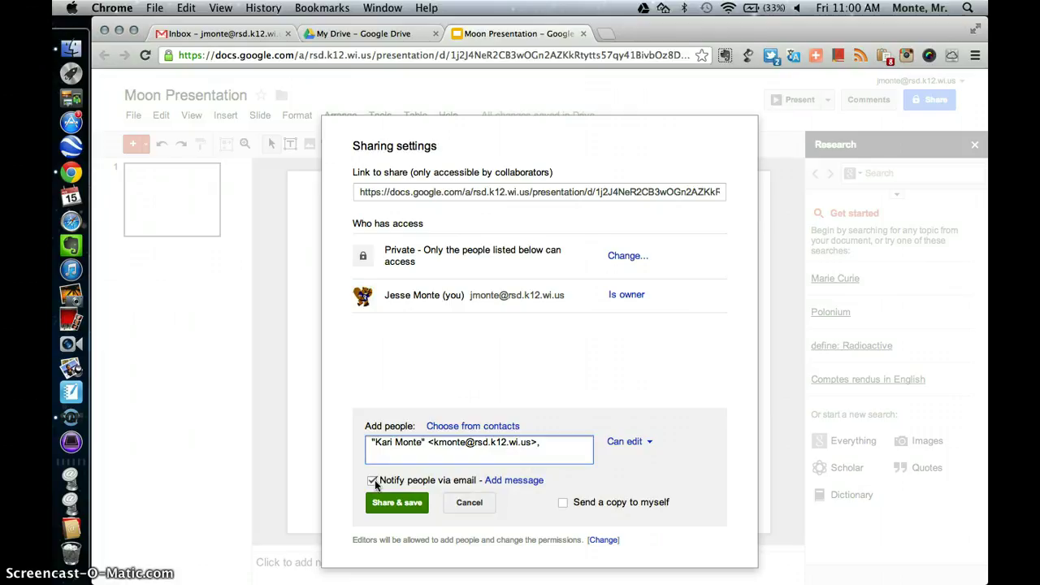
Share with the colleague with Can edit access and close the sharing settings.
{"action": "left_click", "coordinate": [396, 511]}
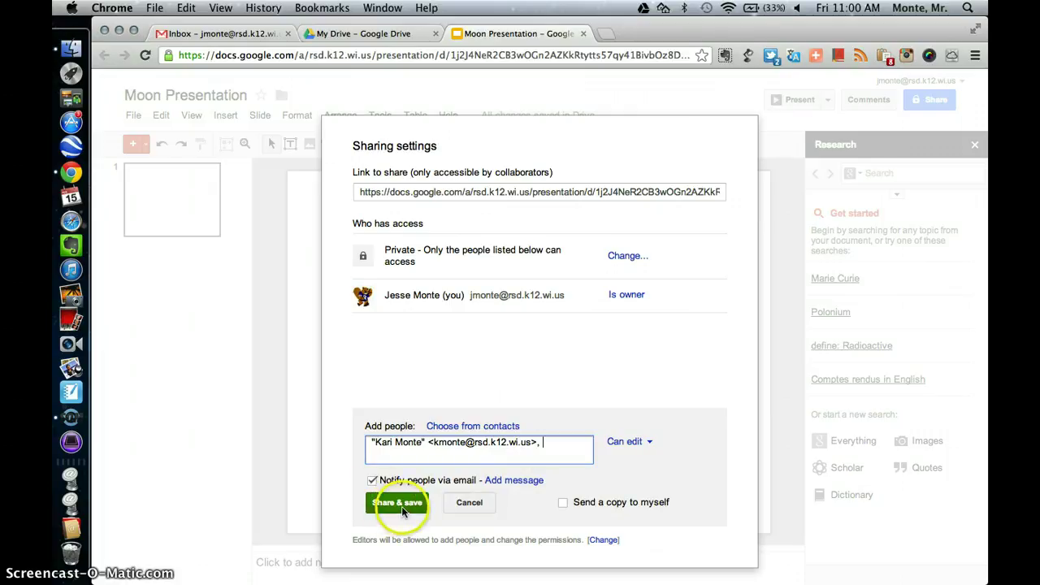
{"action": "left_click", "coordinate": [402, 509]}
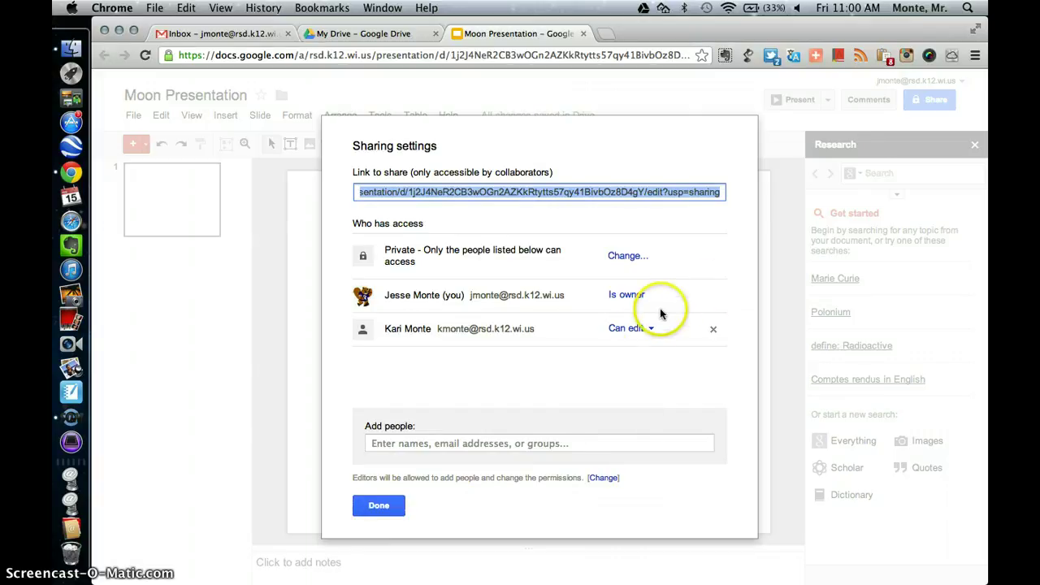
{"action": "left_click", "coordinate": [648, 329]}
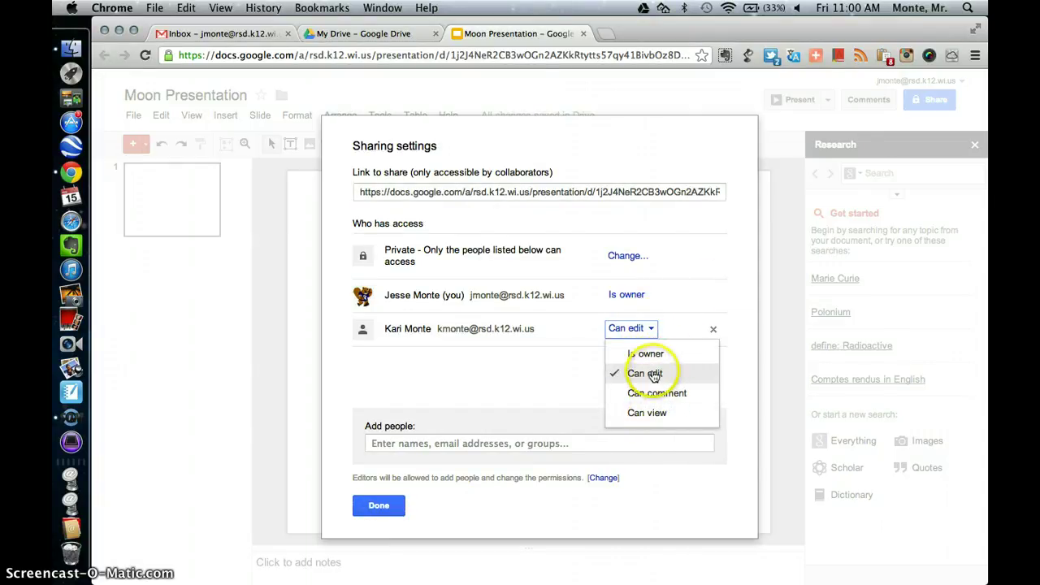
{"action": "left_click", "coordinate": [378, 505]}
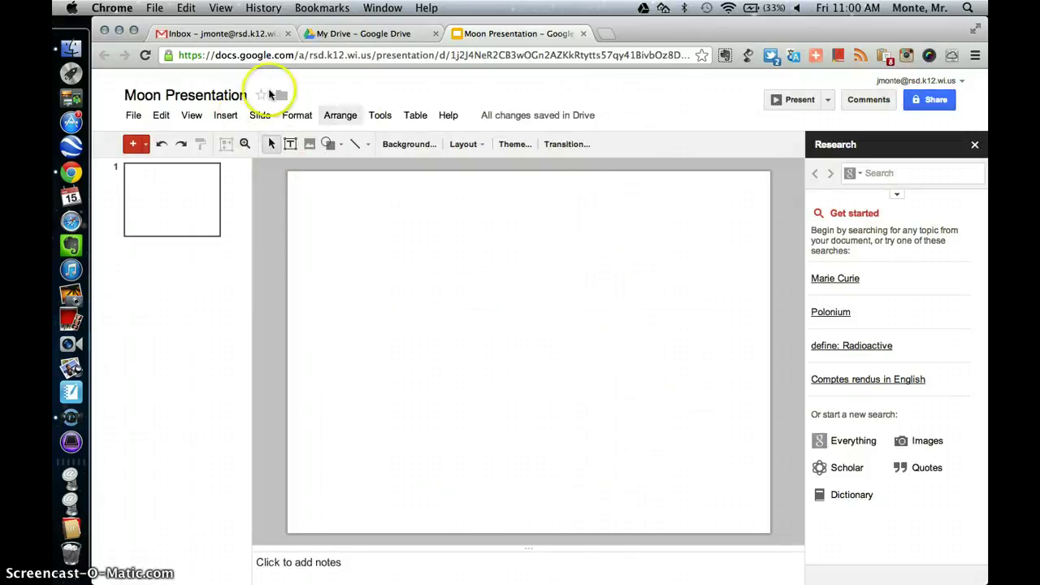
Limit research results to 'Free to use, share or modify' and switch to image search for 'moon'.
{"action": "left_click", "coordinate": [899, 198]}
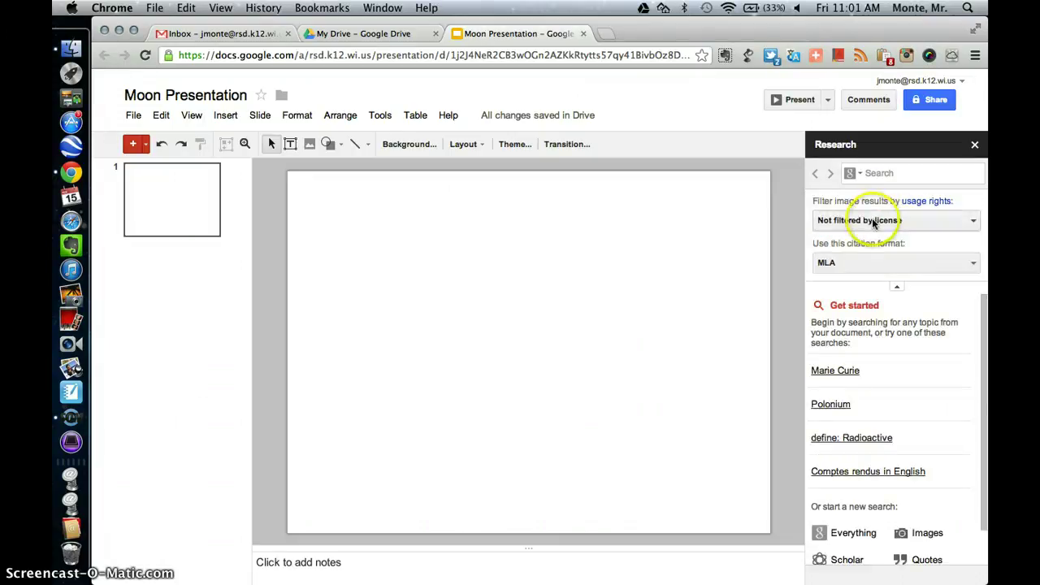
{"action": "left_click", "coordinate": [873, 222]}
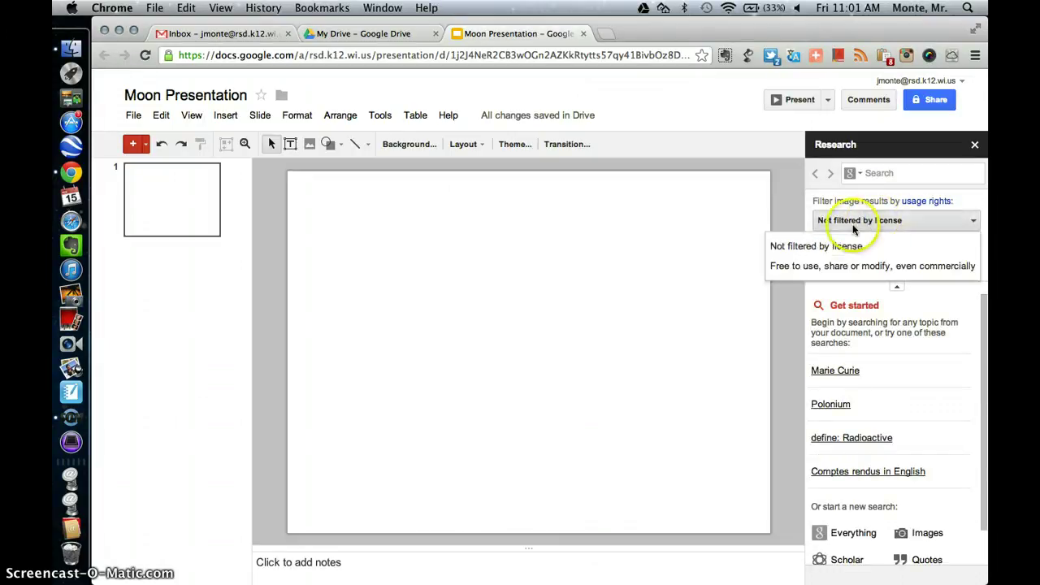
{"action": "left_click", "coordinate": [855, 267]}
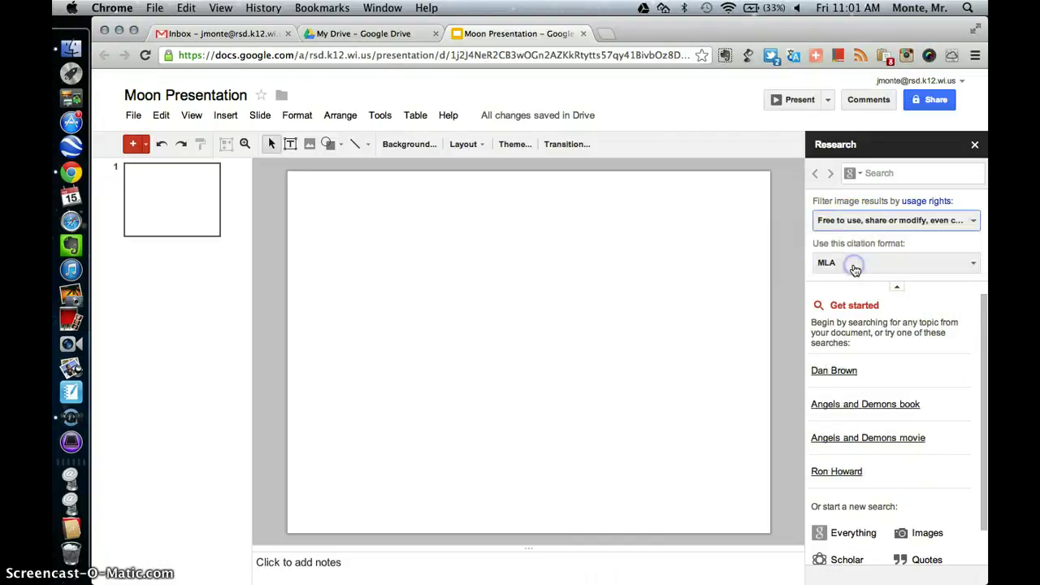
{"action": "left_click", "coordinate": [850, 174]}
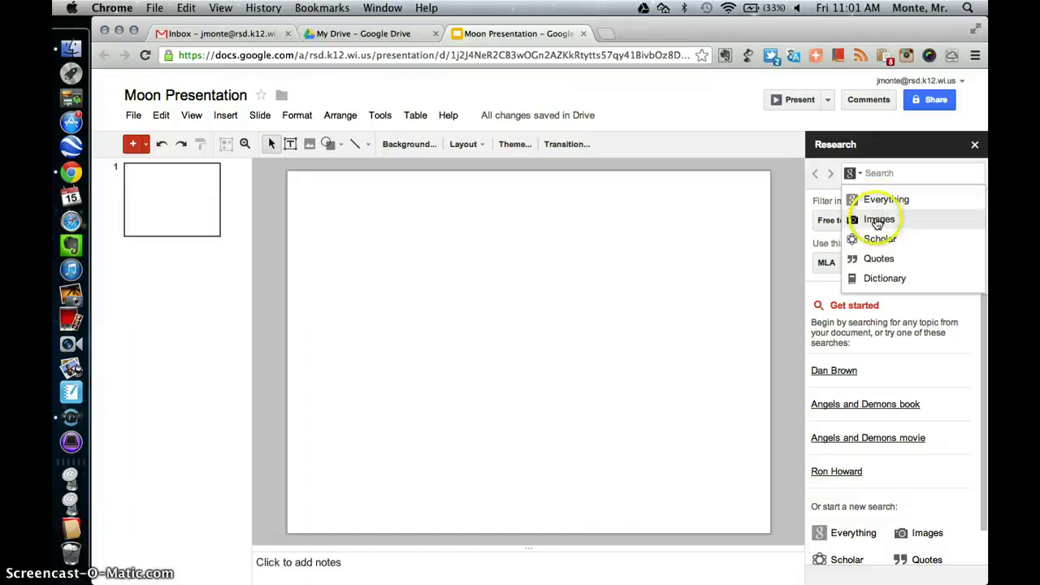
{"action": "left_click", "coordinate": [878, 221]}
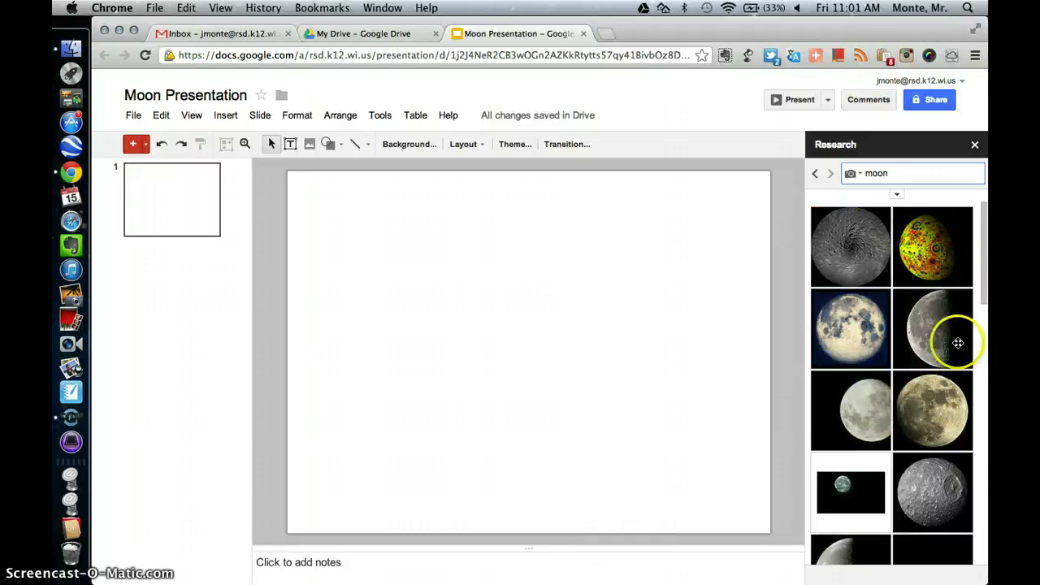
Bring the half-moon research image onto the slide and stretch it from its corner to cover the slide.
{"action": "mouse_move", "coordinate": [951, 341]}
{"action": "left_click_drag", "start_coordinate": [927, 343], "coordinate": [693, 437]}
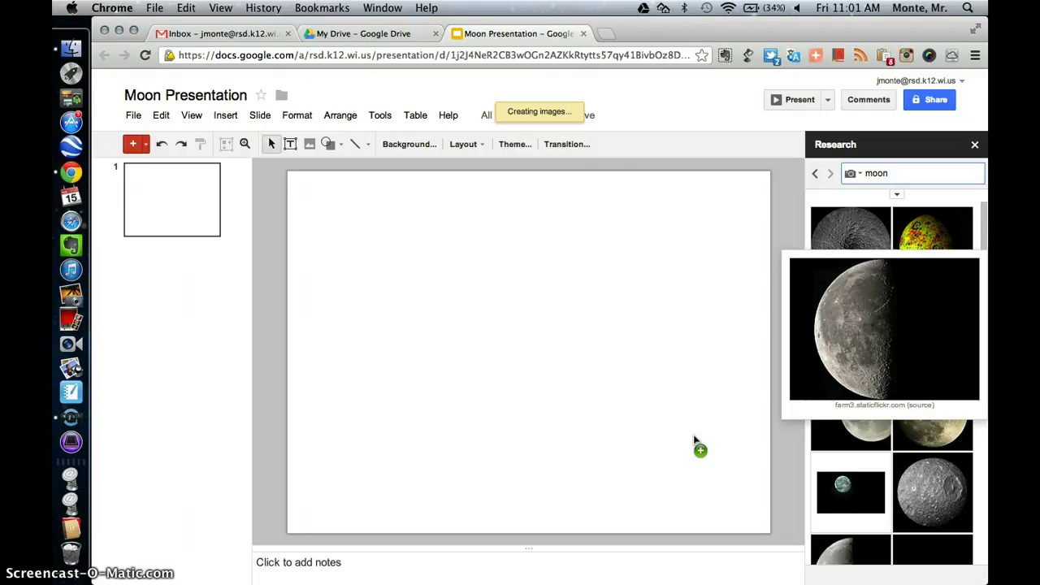
{"action": "left_click_drag", "start_coordinate": [718, 455], "coordinate": [657, 448]}
{"action": "left_click", "coordinate": [635, 431]}
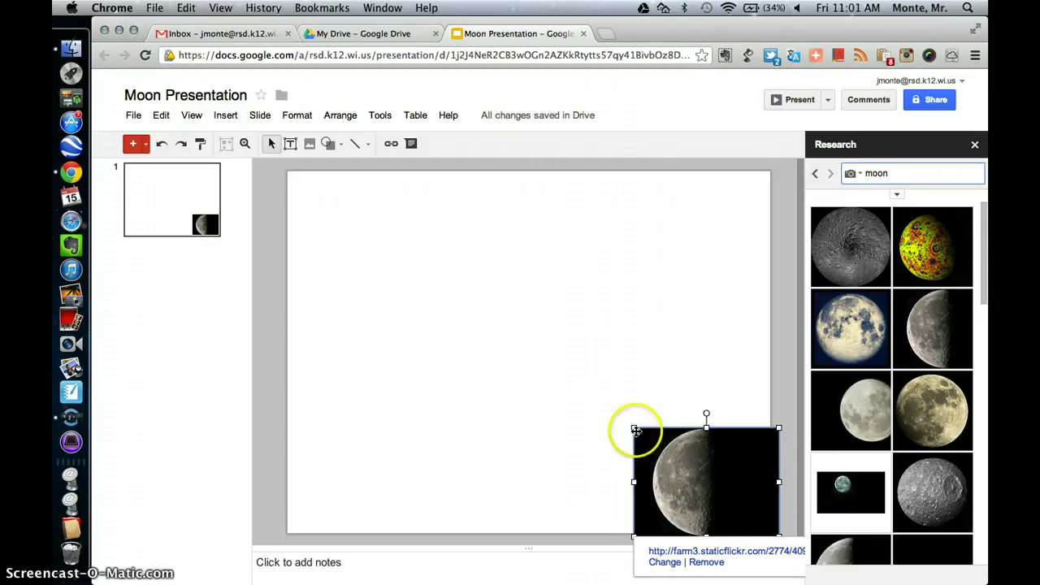
{"action": "left_click_drag", "start_coordinate": [635, 428], "coordinate": [280, 164]}
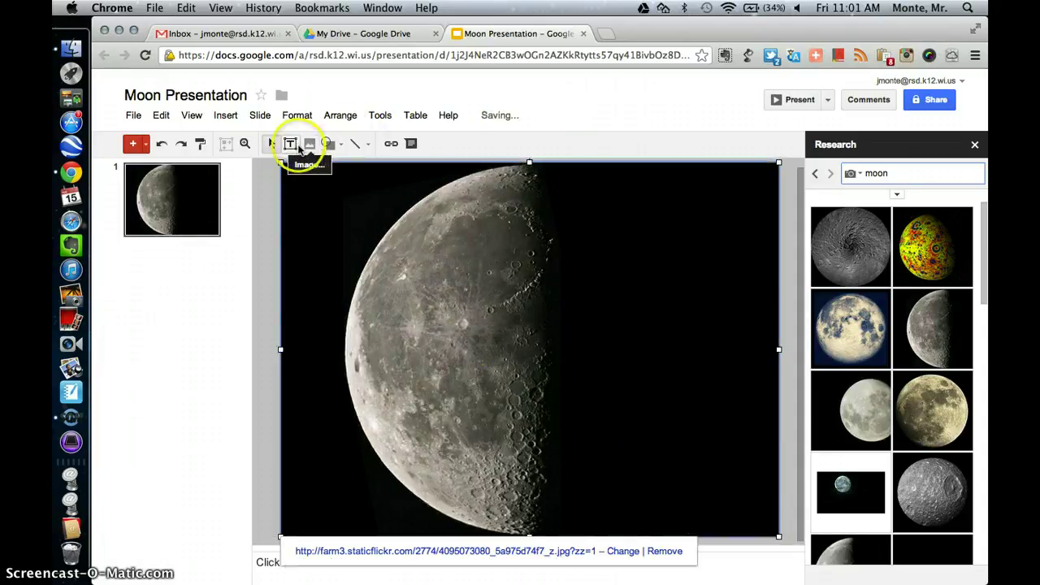
Draw a text box over the photo's dark half and set its text colour to white.
{"action": "left_click", "coordinate": [225, 115]}
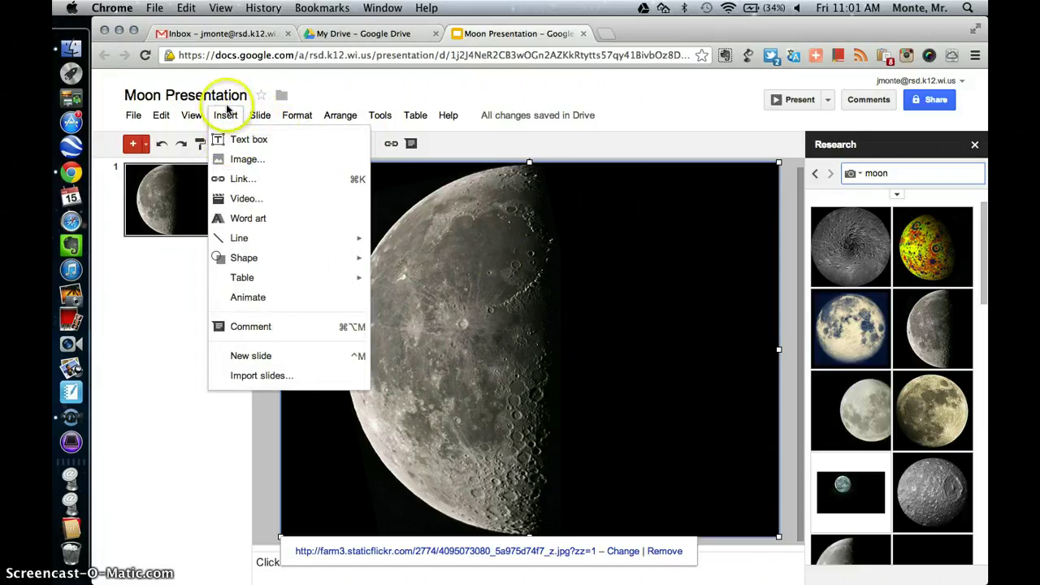
{"action": "left_click", "coordinate": [225, 115]}
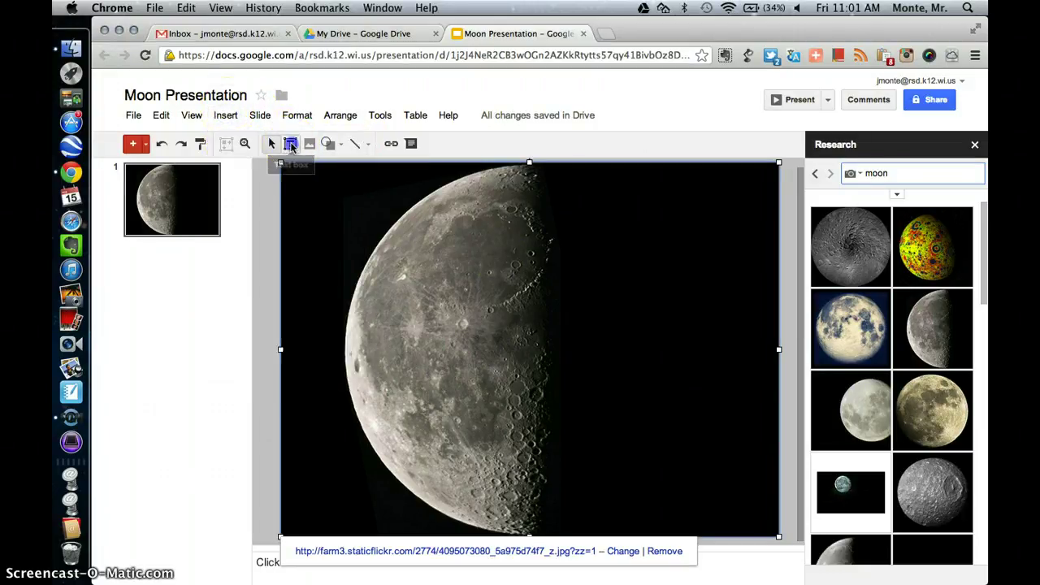
{"action": "left_click", "coordinate": [291, 145]}
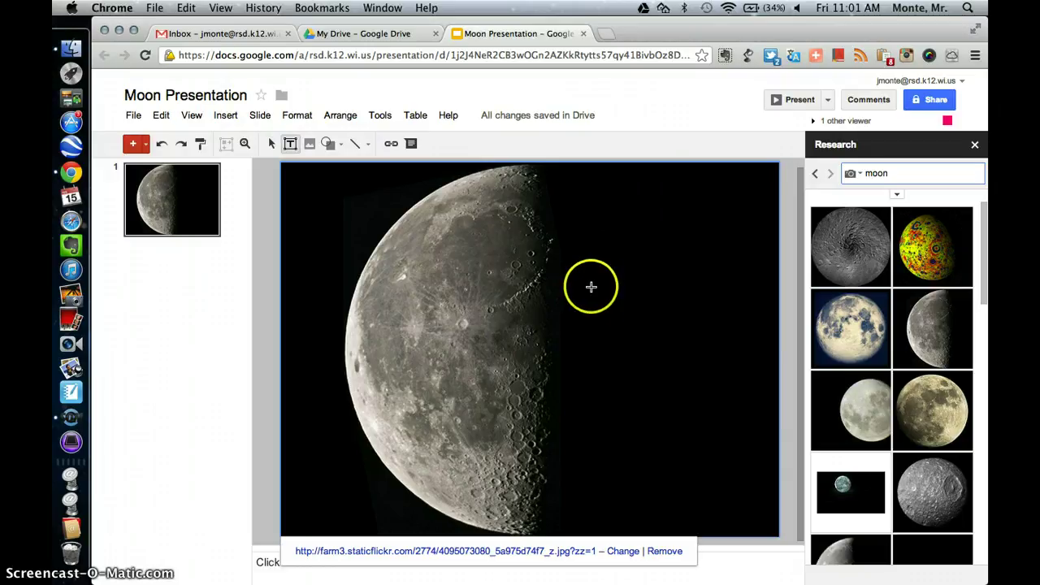
{"action": "left_click", "coordinate": [581, 333]}
{"action": "left_click_drag", "start_coordinate": [593, 387], "coordinate": [733, 400]}
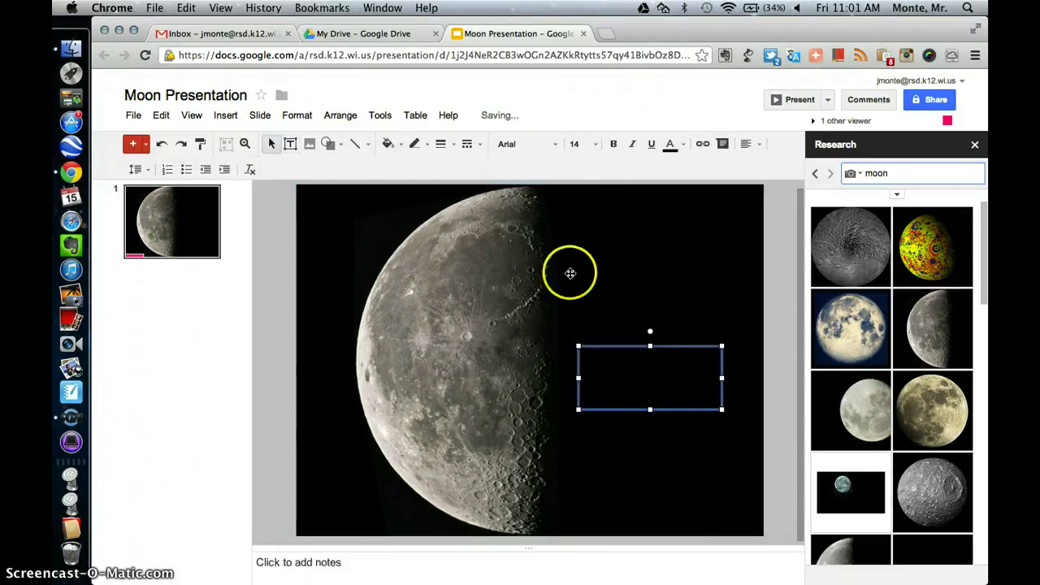
{"action": "left_click", "coordinate": [670, 146]}
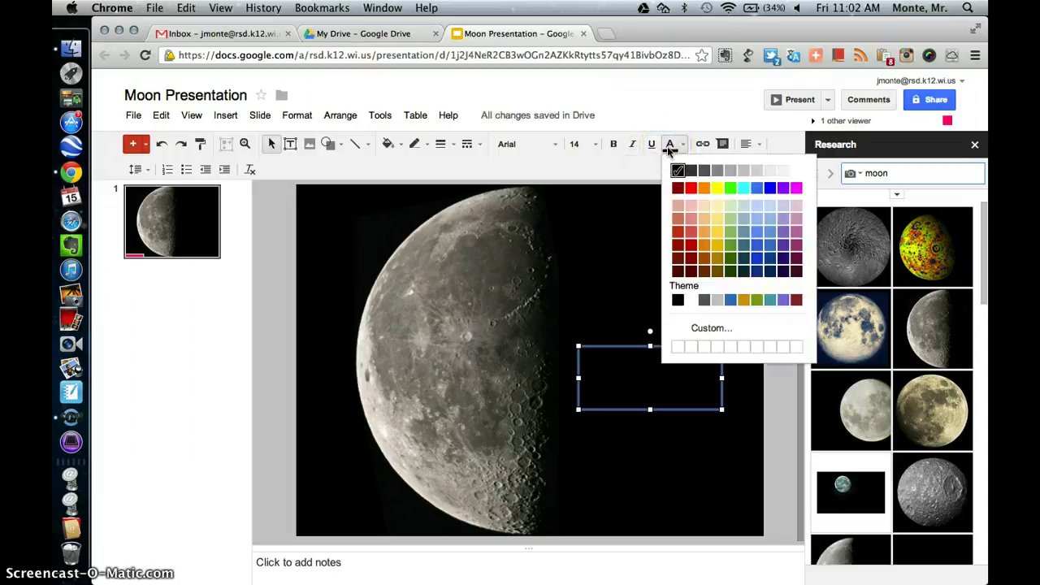
{"action": "left_click", "coordinate": [797, 172]}
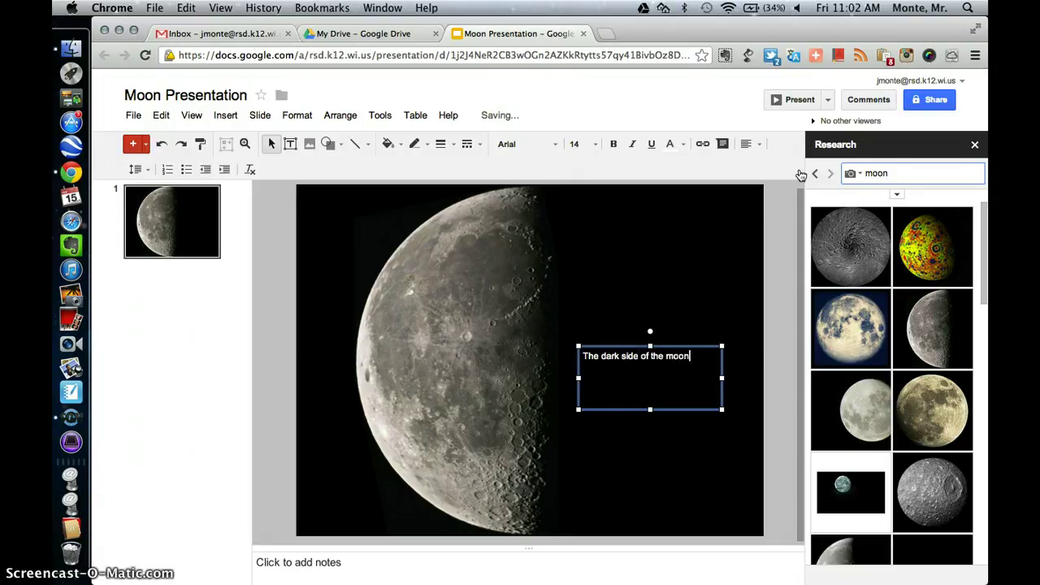
Finish the caption 'The dark side of the moon.' and set its font size to 36 pt.
{"action": "type", "text": "."}
{"action": "left_click", "coordinate": [628, 356]}
{"action": "left_click_drag", "start_coordinate": [628, 356], "coordinate": [584, 365]}
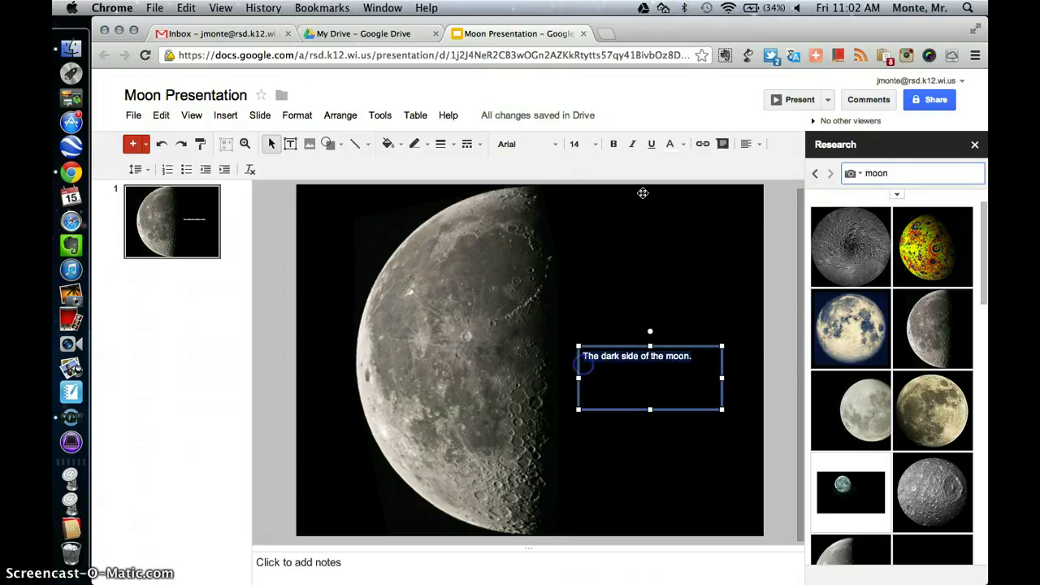
{"action": "left_click", "coordinate": [579, 144]}
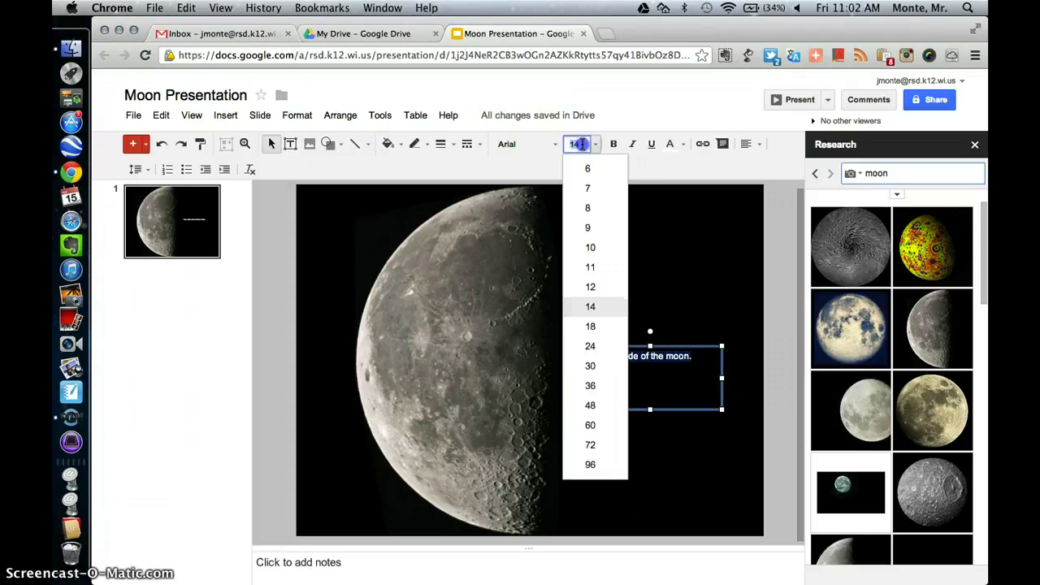
{"action": "left_click", "coordinate": [594, 326]}
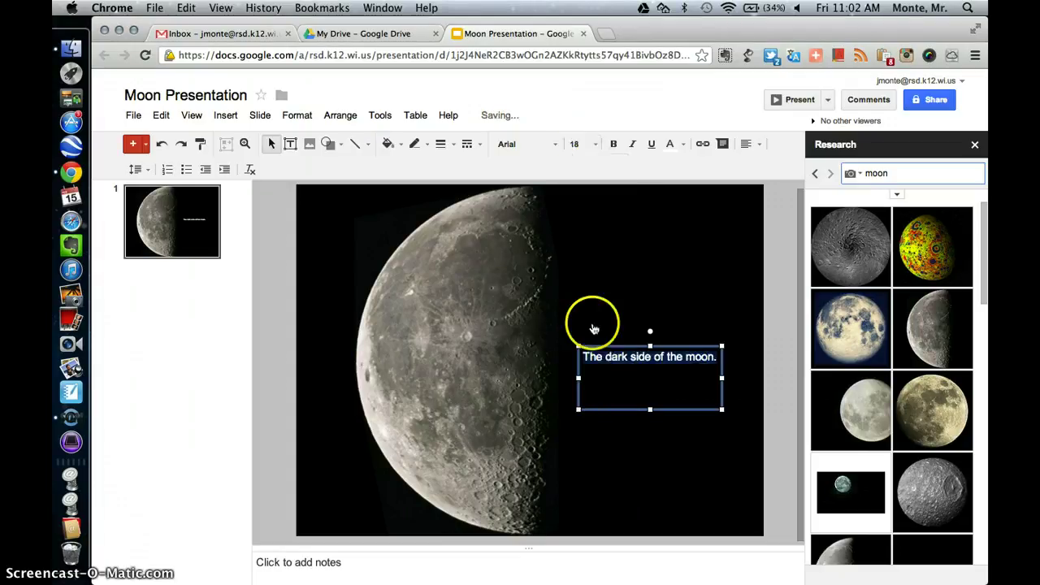
{"action": "left_click", "coordinate": [579, 145]}
{"action": "left_click", "coordinate": [591, 387]}
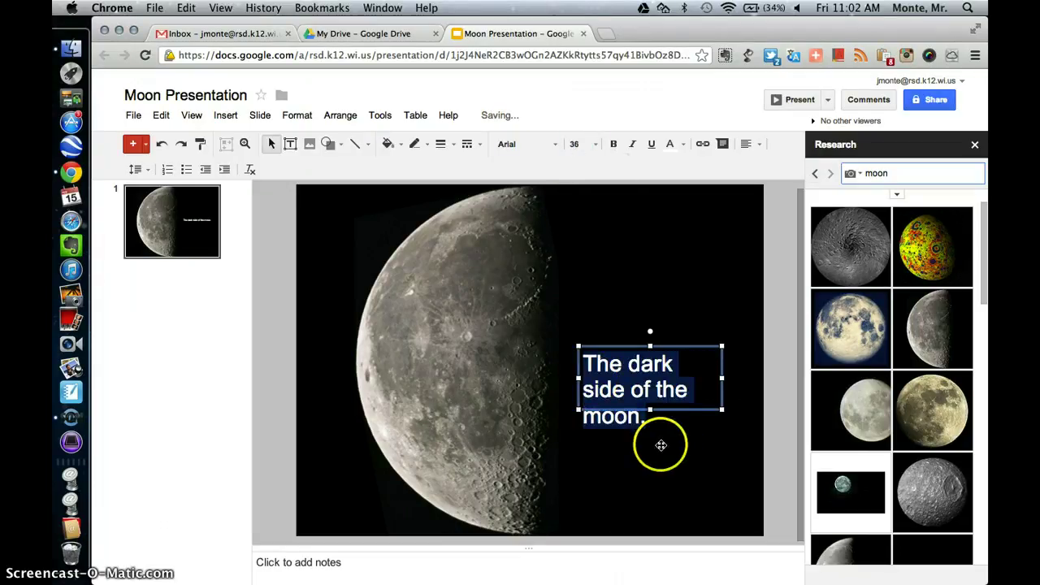
{"action": "left_click", "coordinate": [651, 412]}
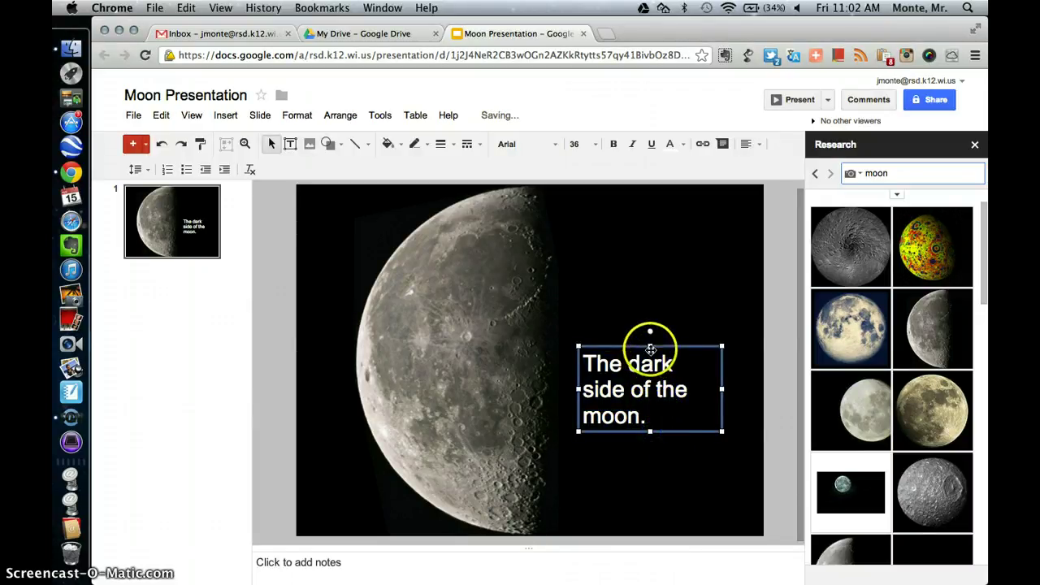
Move the caption box slightly higher and centre-align its text.
{"action": "left_click_drag", "start_coordinate": [649, 347], "coordinate": [650, 329]}
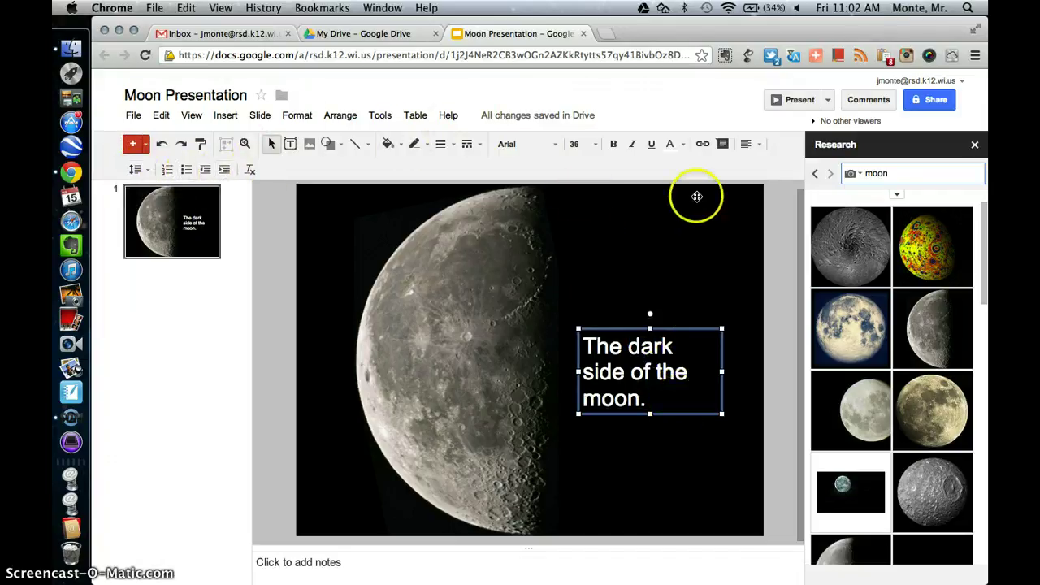
{"action": "left_click", "coordinate": [746, 149]}
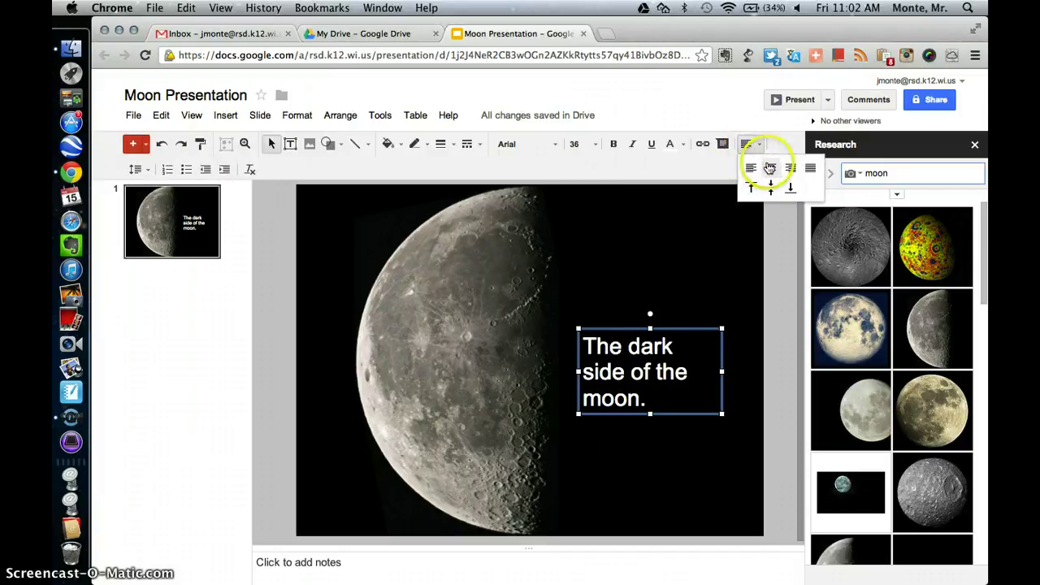
{"action": "left_click", "coordinate": [769, 167]}
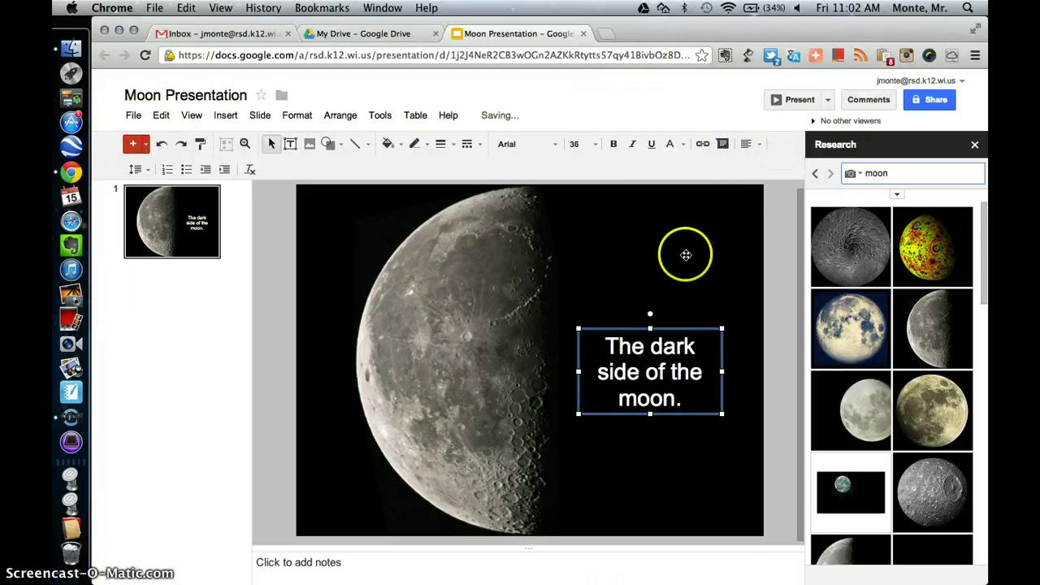
{"action": "left_click", "coordinate": [652, 290]}
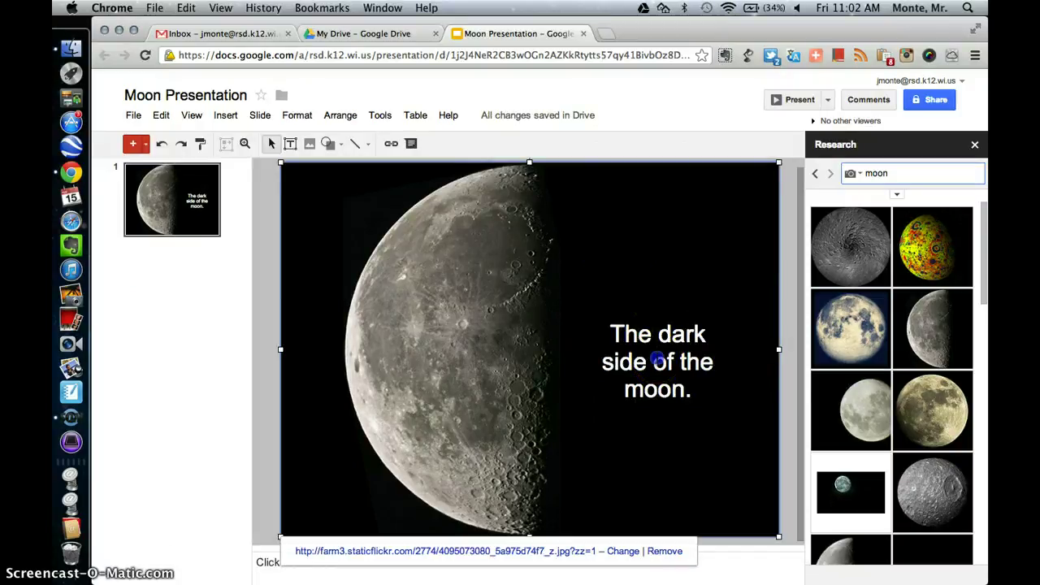
{"action": "left_click", "coordinate": [659, 359]}
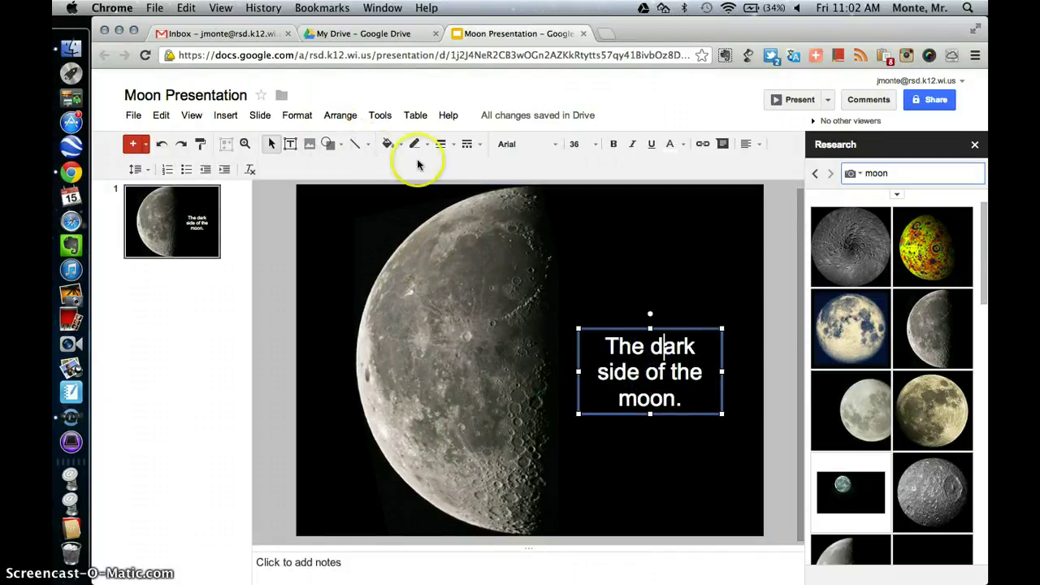
Give the caption a Fade in animation, After previous at Medium speed, and preview it.
{"action": "left_click", "coordinate": [225, 116]}
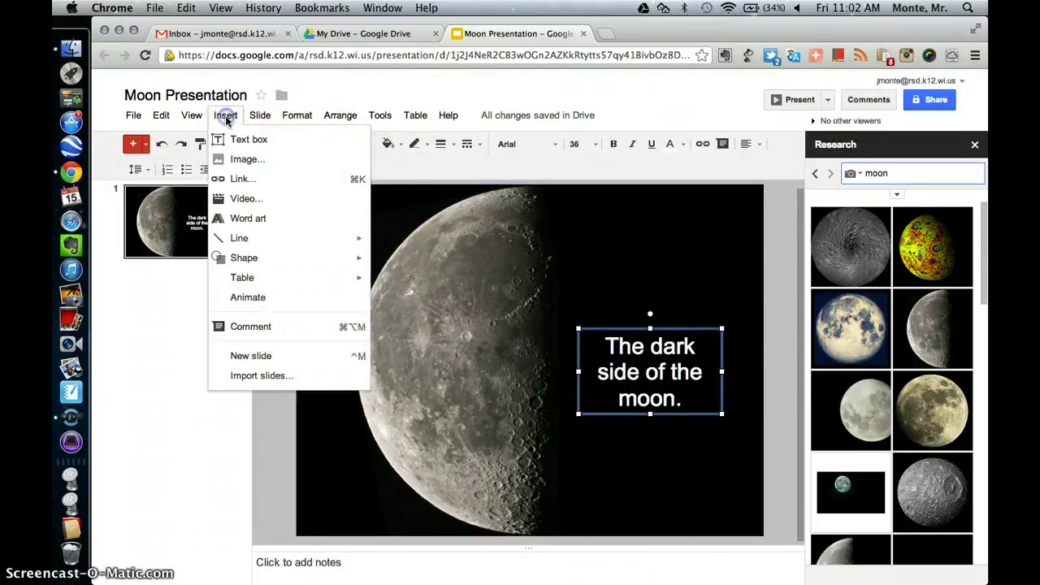
{"action": "left_click", "coordinate": [247, 297]}
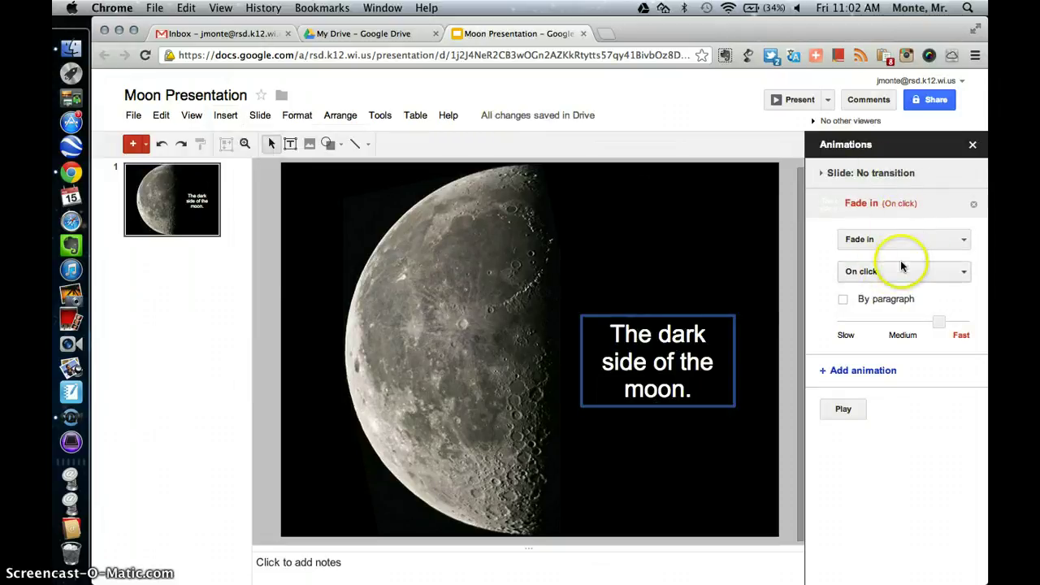
{"action": "left_click", "coordinate": [964, 271]}
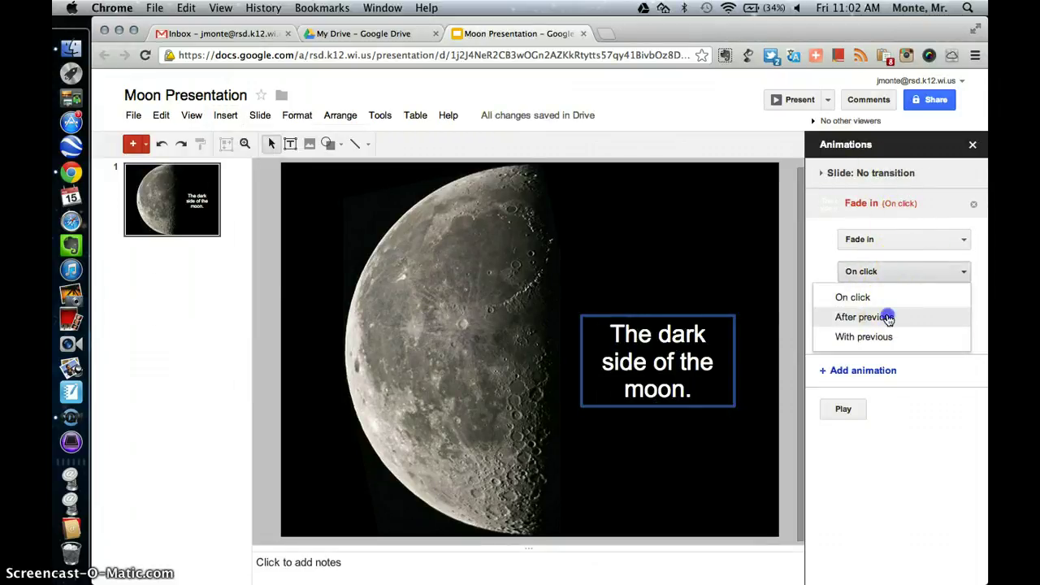
{"action": "left_click", "coordinate": [864, 317]}
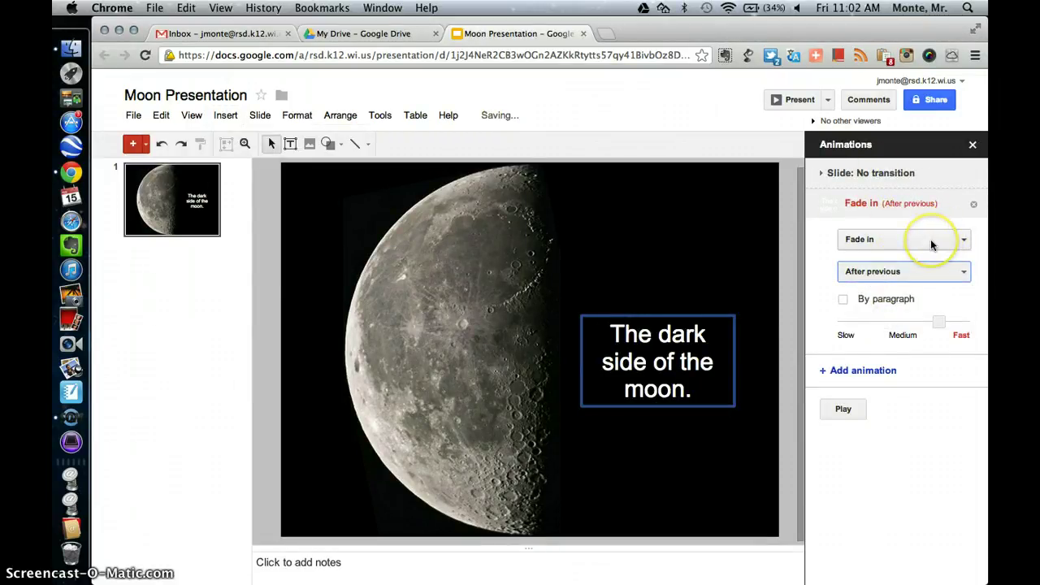
{"action": "left_click_drag", "start_coordinate": [939, 322], "coordinate": [884, 367]}
{"action": "left_click", "coordinate": [844, 410]}
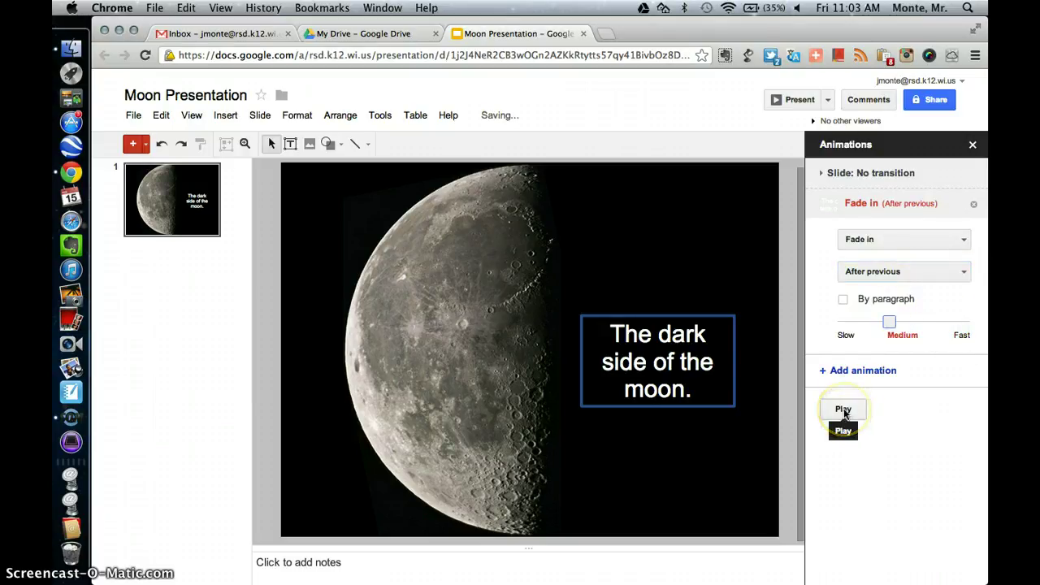